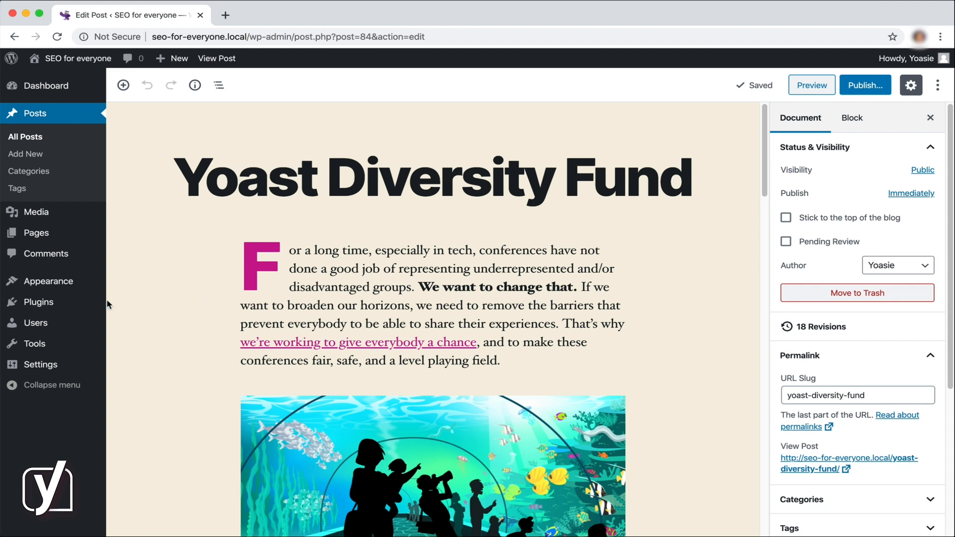
Step: Go to the page for adding new plugins and search the plugin directory for "blocks"
left_click(44, 308)
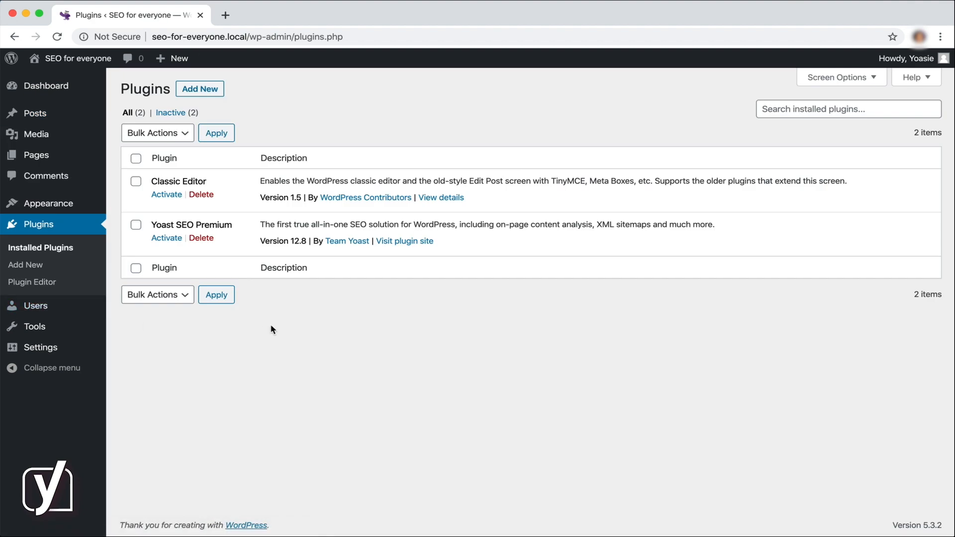
left_click(214, 93)
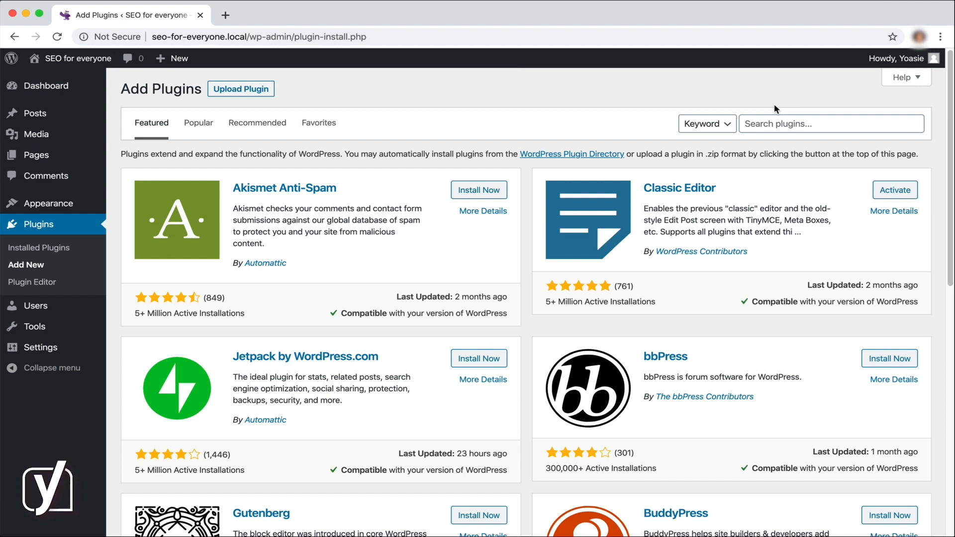
left_click(771, 129)
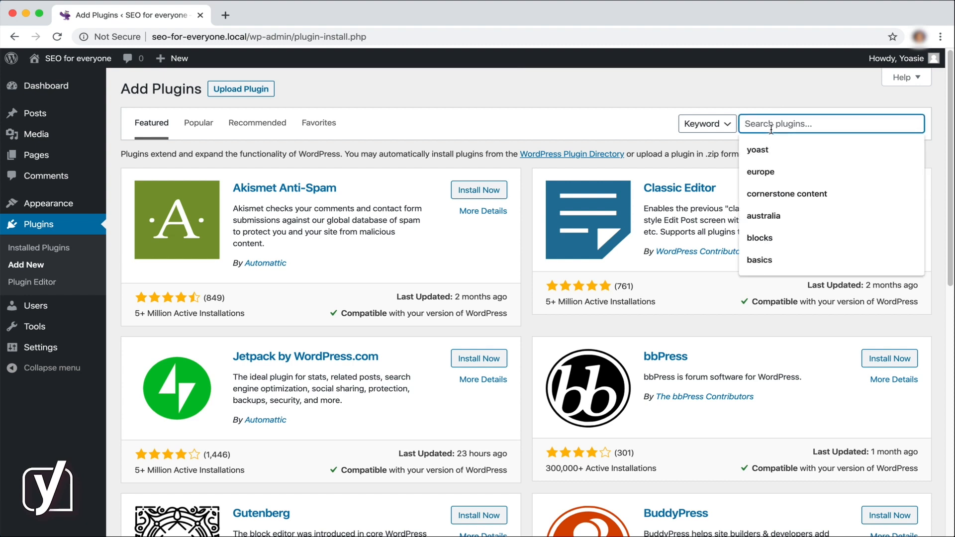
type("blocks")
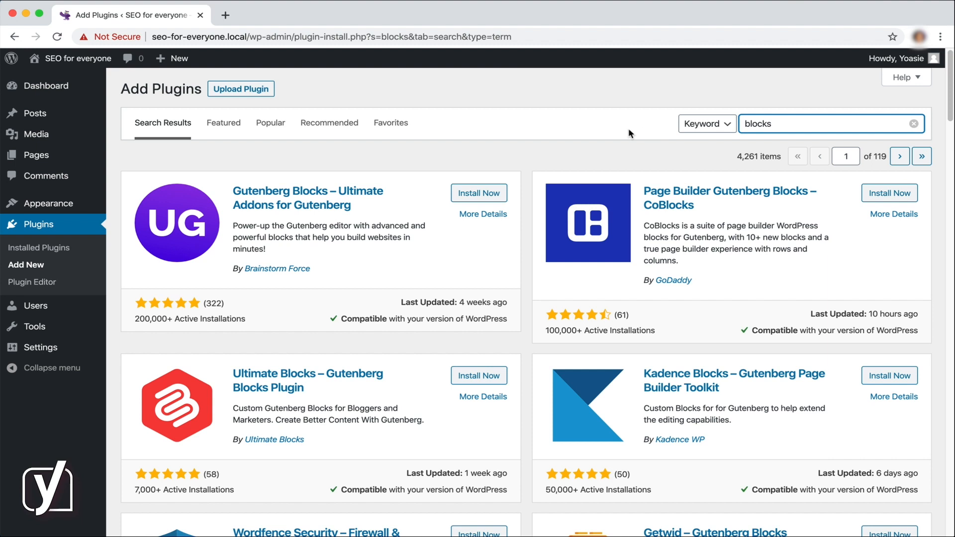
Step: Narrow the plugin search to "testimonial block" and look through the results
mouse_move(951, 116)
left_mouse_down()
mouse_move(950, 196)
mouse_move(951, 109)
left_mouse_up()
left_click_drag(780, 125, 745, 126)
type("testimonial block")
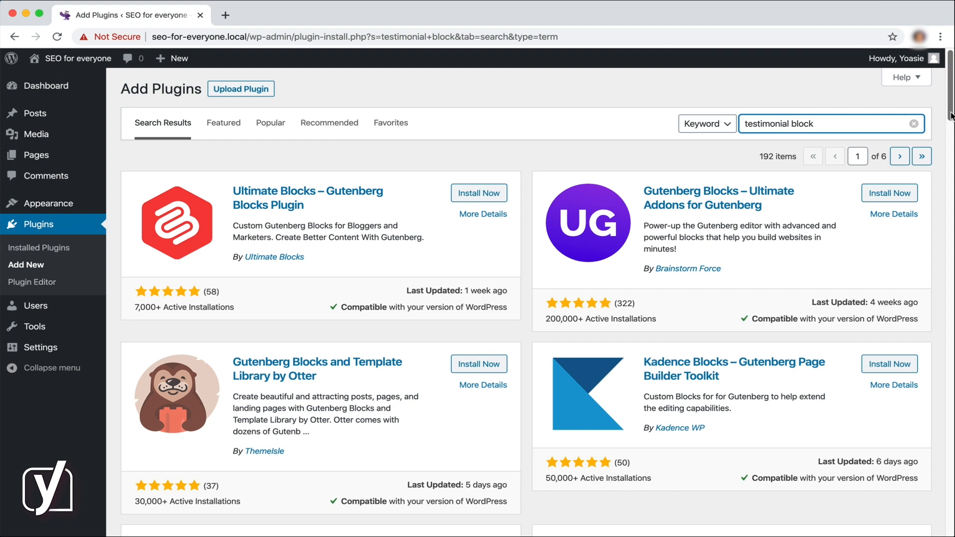
mouse_move(950, 116)
left_mouse_down()
mouse_move(951, 314)
mouse_move(951, 113)
left_mouse_up()
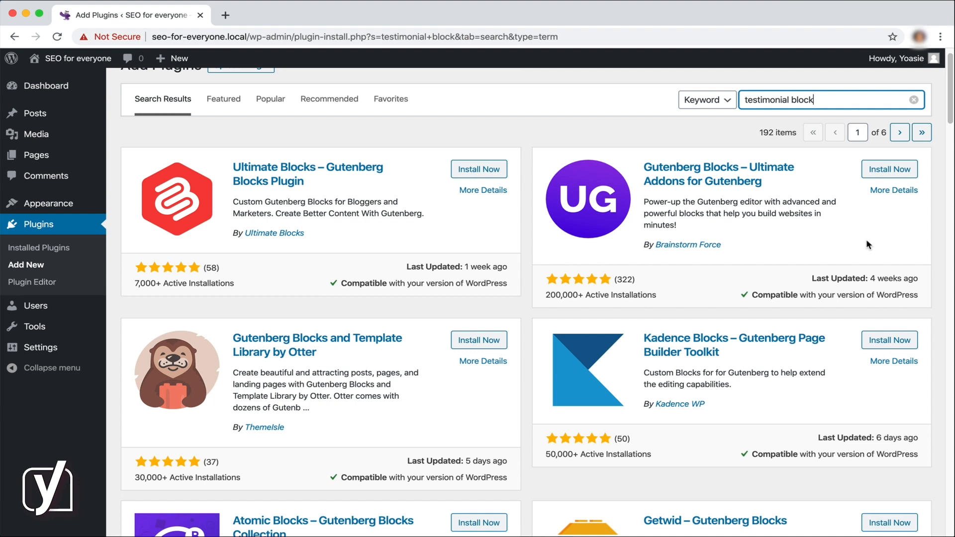
Step: Review the details of the Gutenberg Blocks – Ultimate Addons for Gutenberg plugin, then install and activate it
left_click(892, 193)
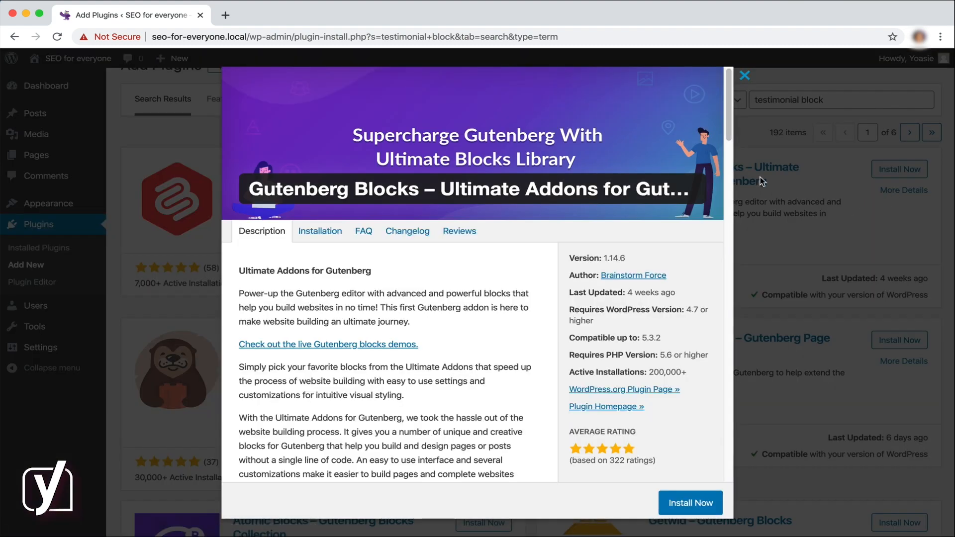
left_click_drag(730, 137, 728, 426)
scroll(731, 336, "down", 5)
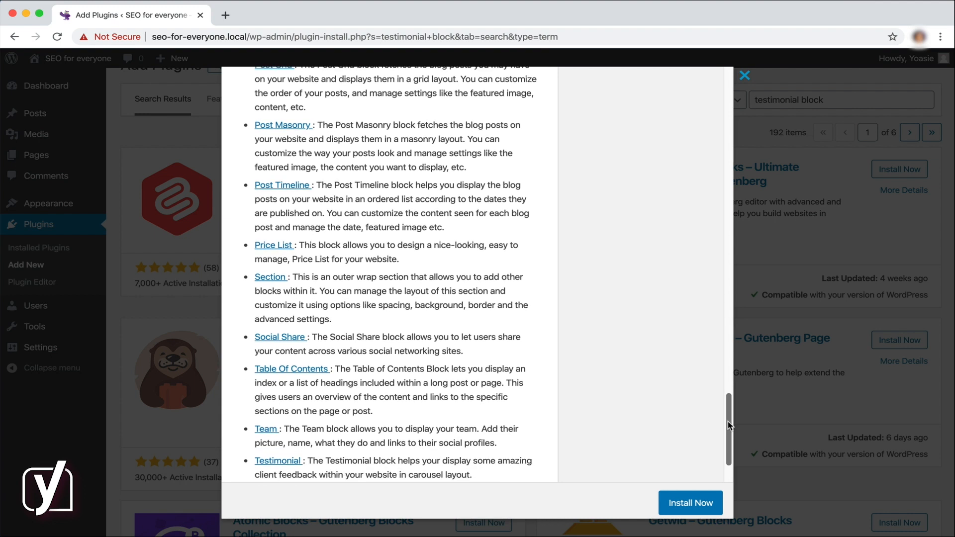
left_click(689, 512)
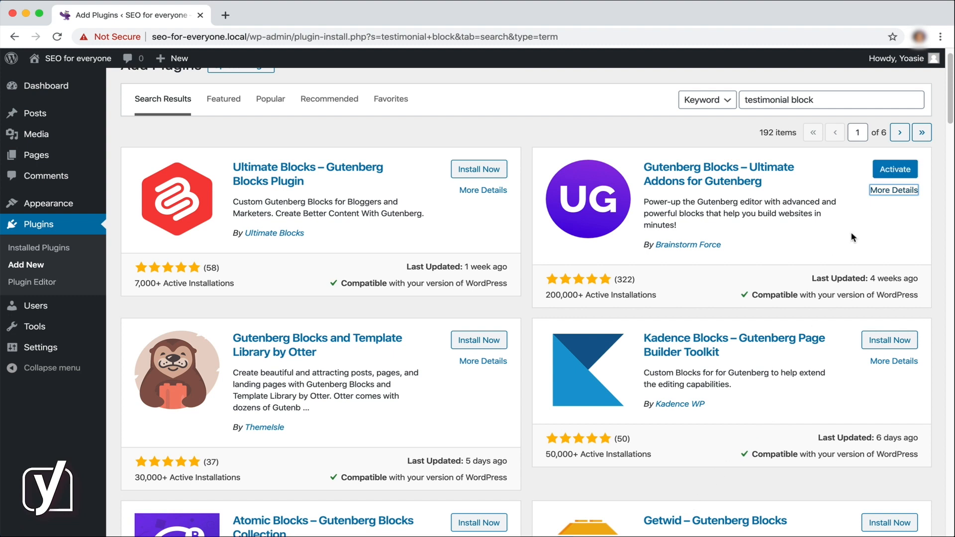
left_click(894, 178)
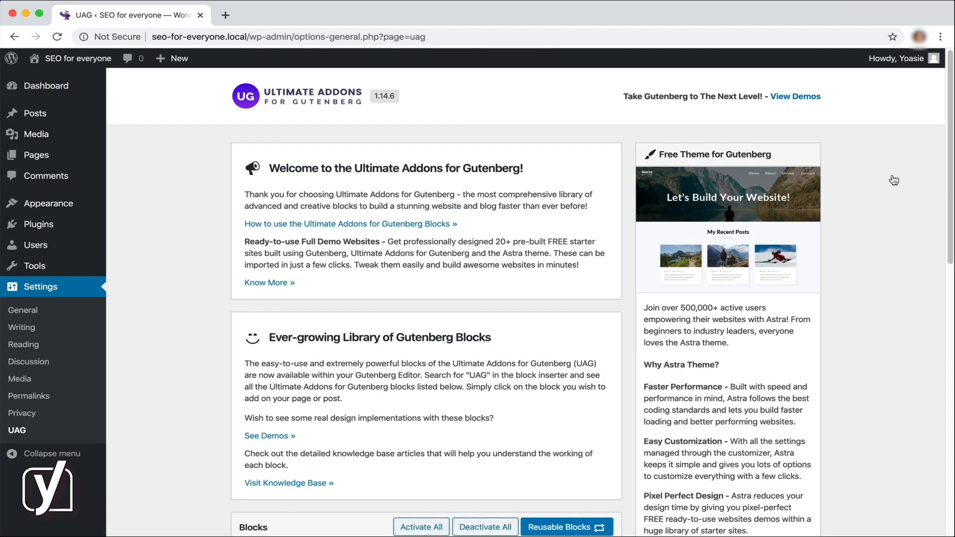
Step: Look over the plugin's list of blocks and open the Yoast Diversity Fund draft post for editing
left_click_drag(948, 176, 947, 370)
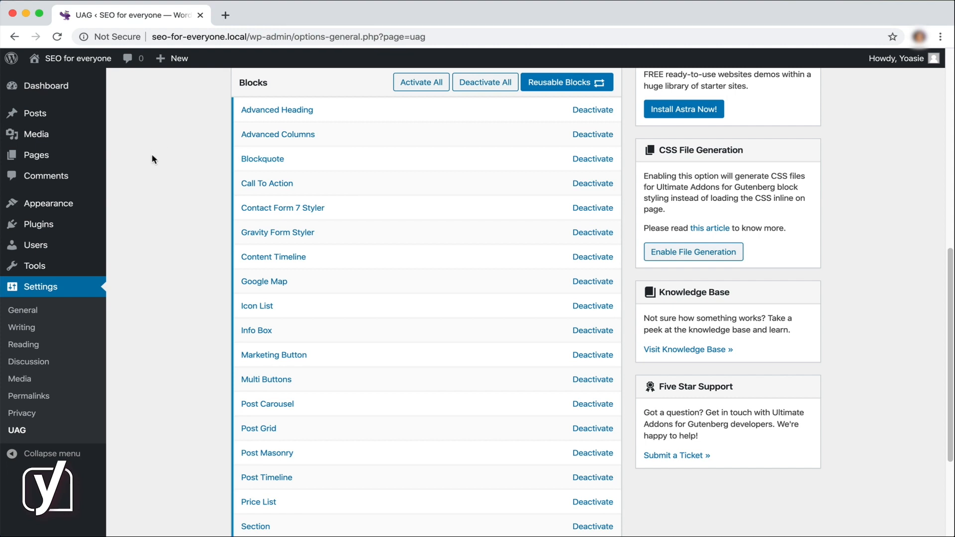
left_click(32, 116)
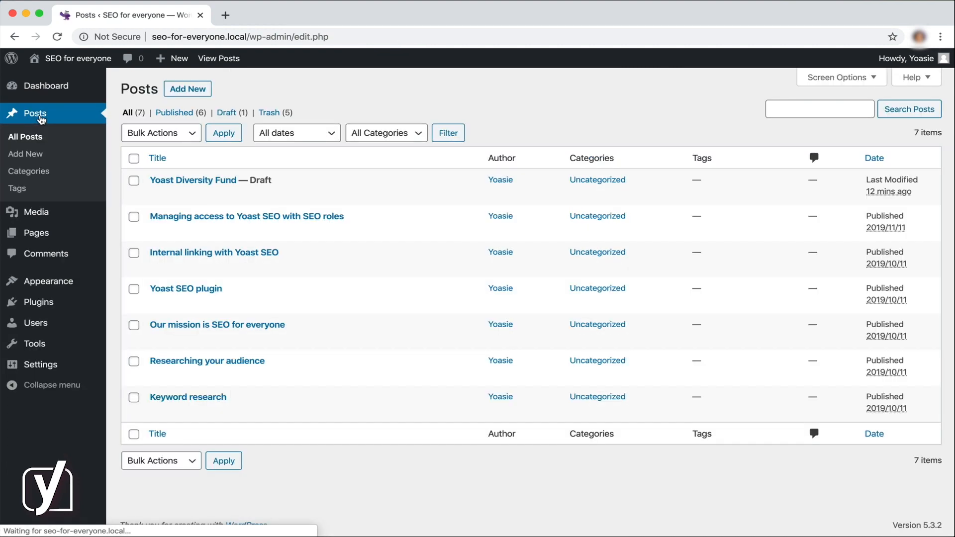
left_click(217, 185)
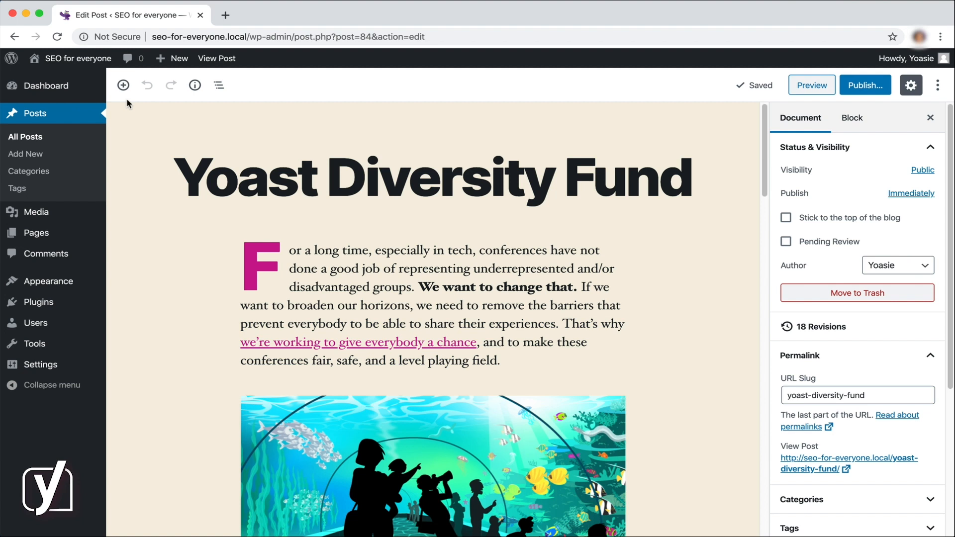
Step: Browse the Ultimate Addons Blocks category and insert its Testimonial block into the post
left_click(124, 92)
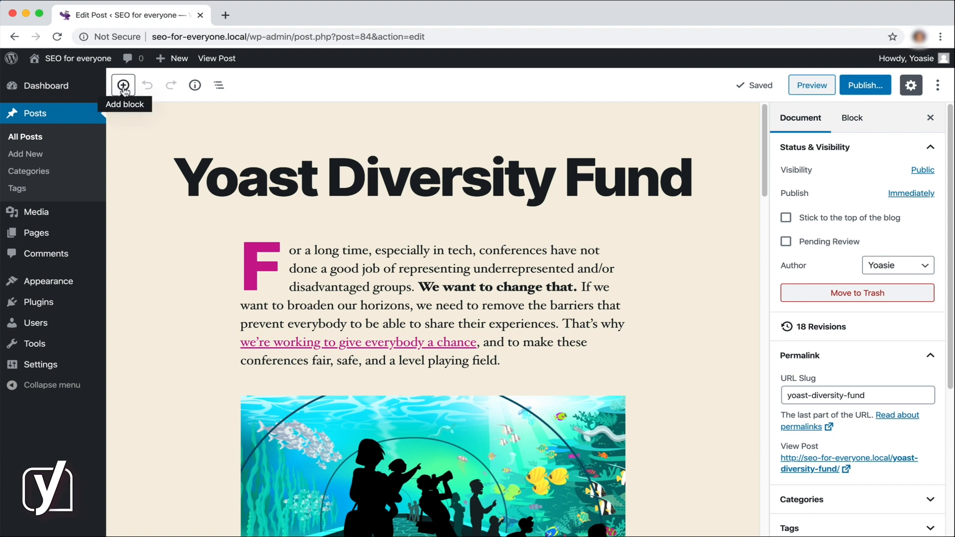
left_click(332, 158)
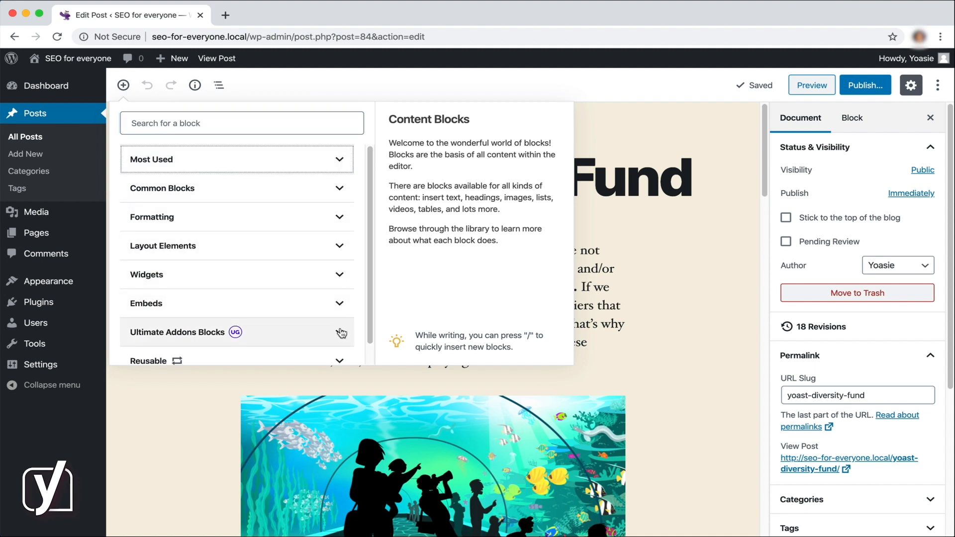
left_click(341, 333)
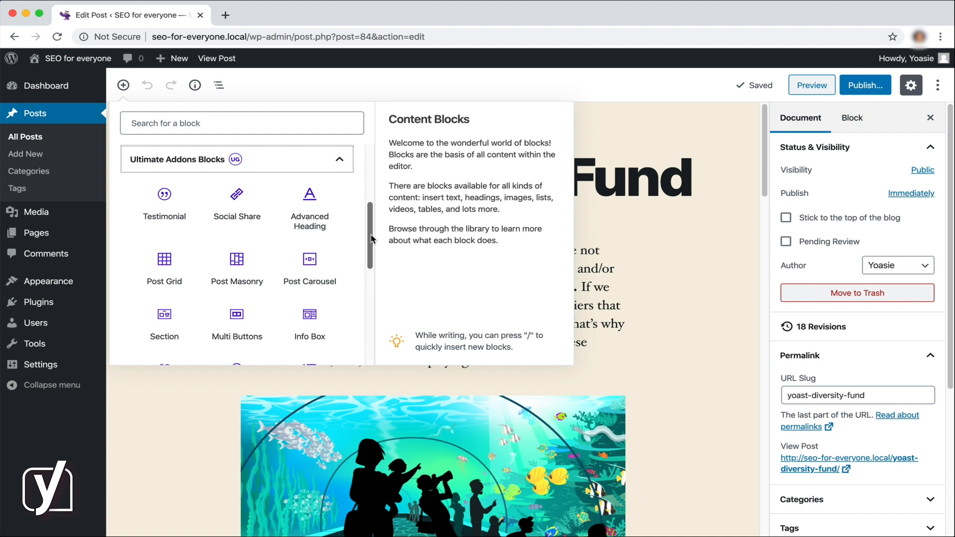
left_click_drag(371, 239, 370, 280)
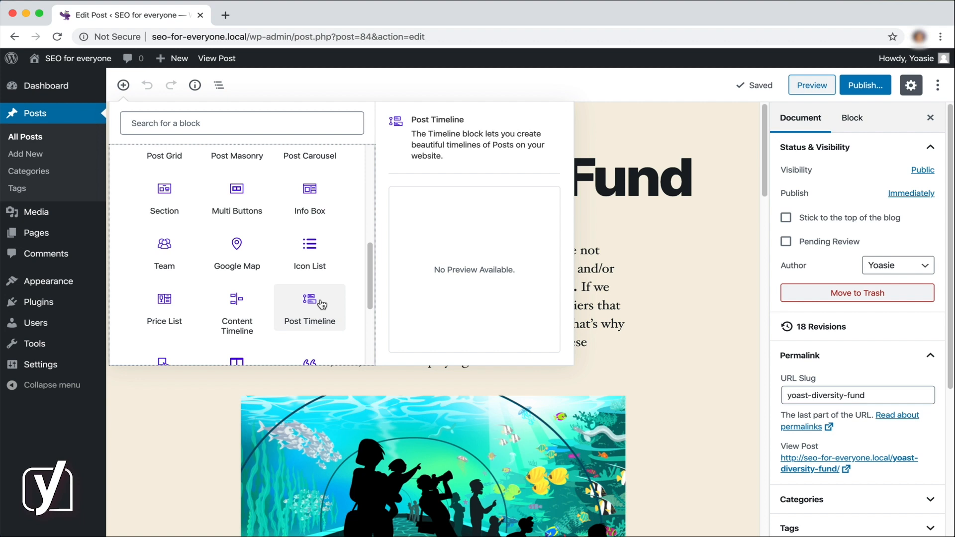
left_click_drag(368, 271, 370, 231)
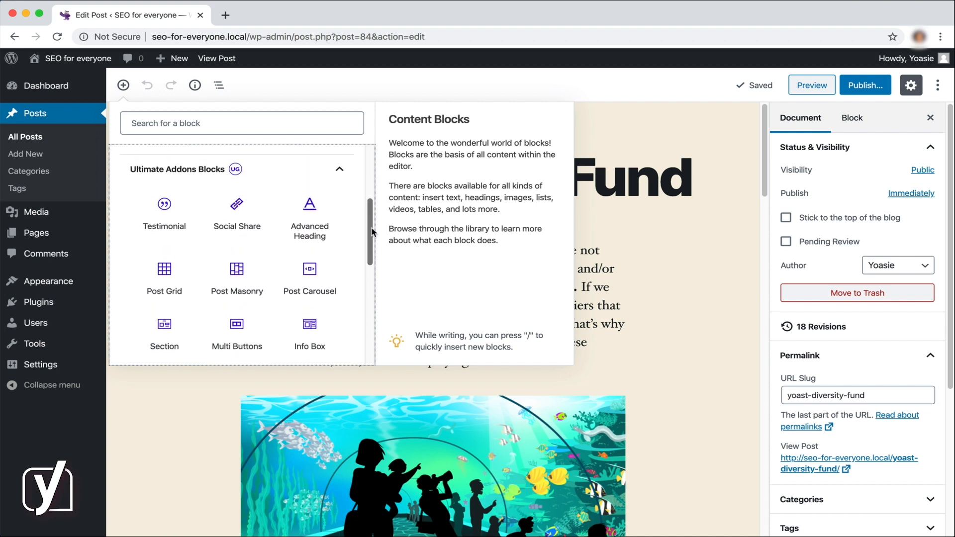
left_click(167, 224)
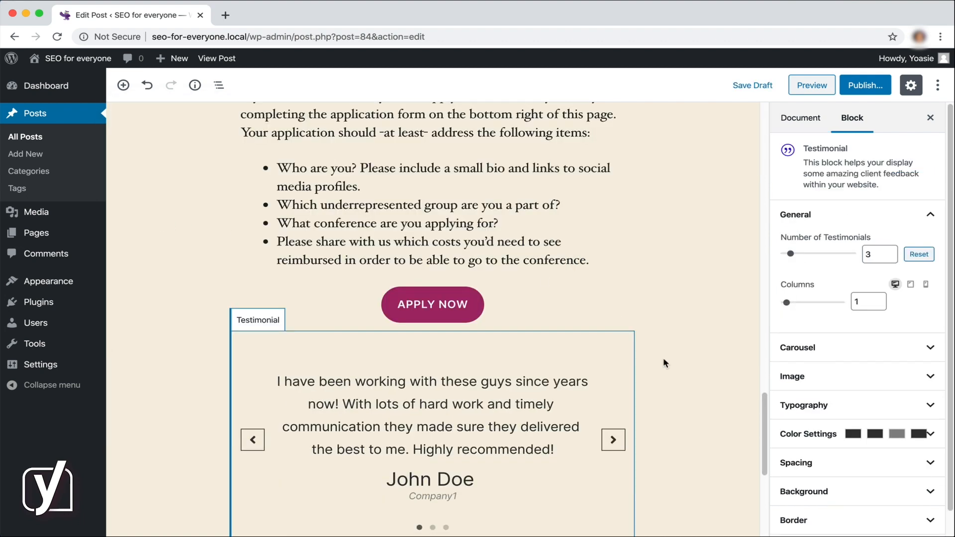
Step: Set the Testimonial block's number of testimonials to 1
scroll(760, 423, "down", 3)
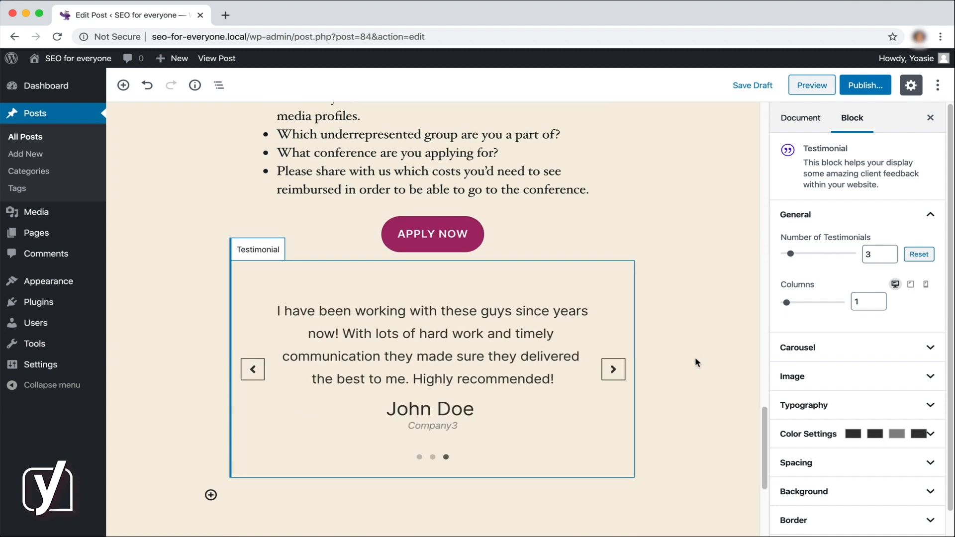
left_click(437, 311)
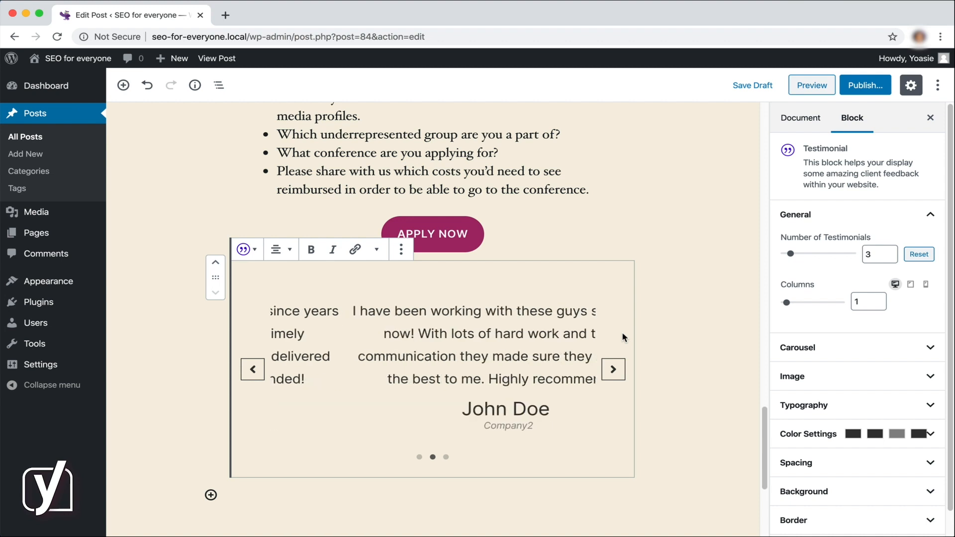
left_click(866, 256)
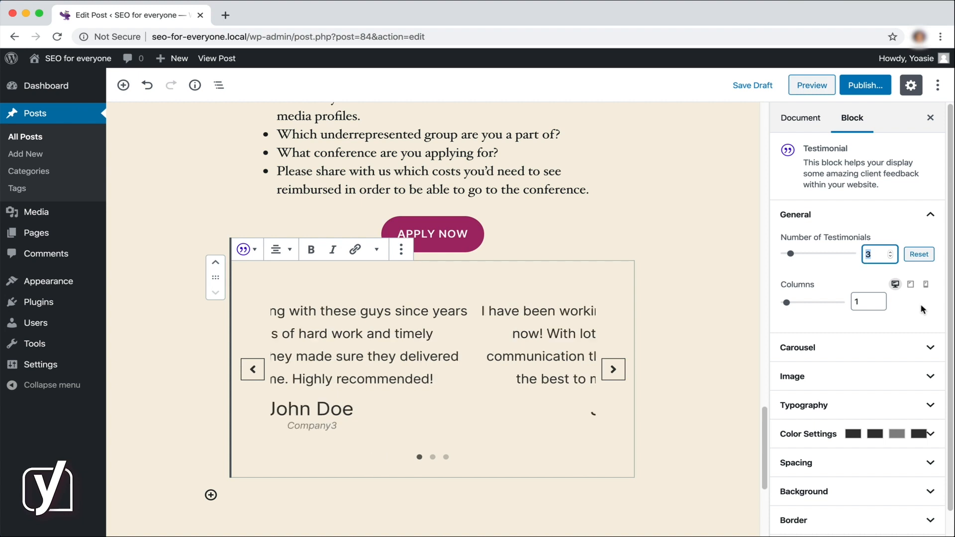
type("1")
Step: Replace the testimonial's placeholder quote with "My dream of speaking at a WordCamp came true - thanks to this fund!"
left_click(469, 329)
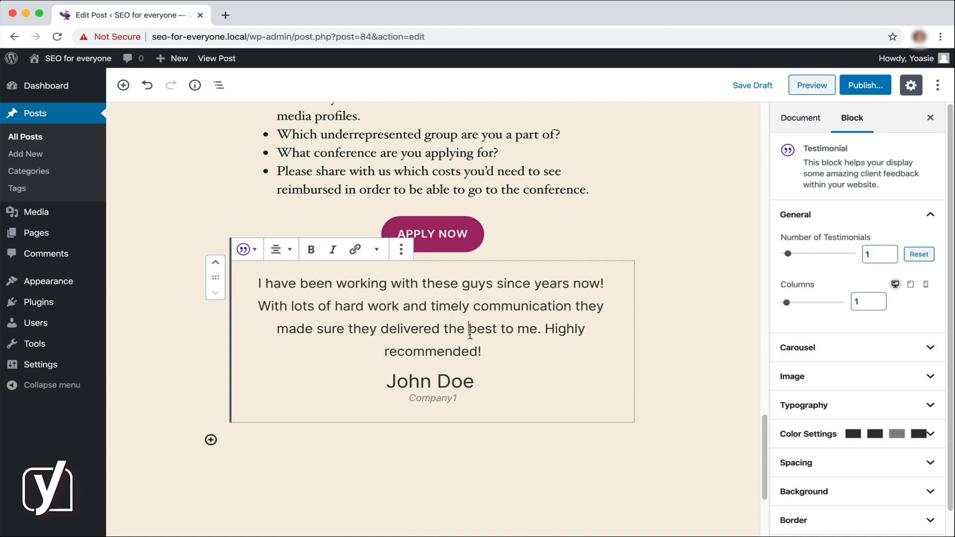
left_click_drag(493, 351, 254, 291)
scroll(253, 290, "up", 2)
type("My dream of spe")
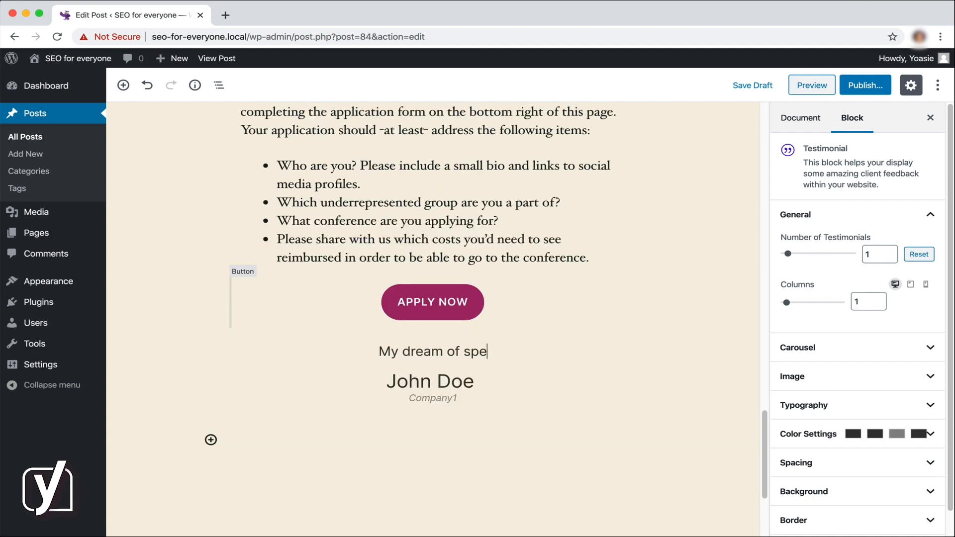
type("aking at a Word")
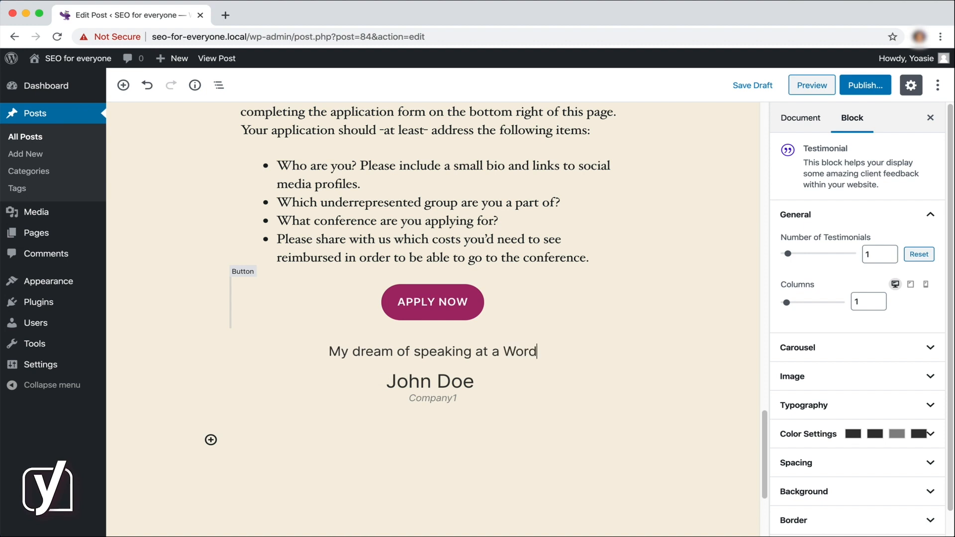
type("Camp came true - th")
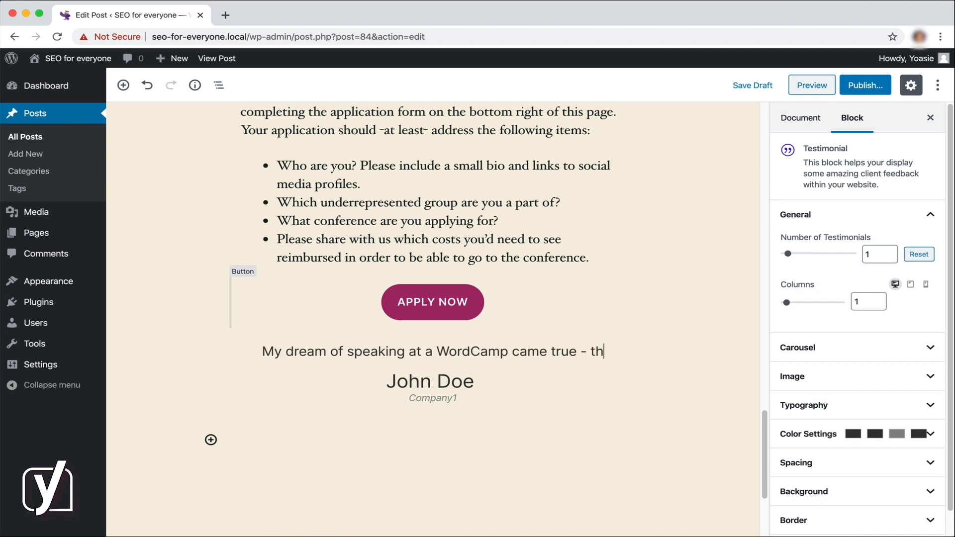
type("anks to this fund!")
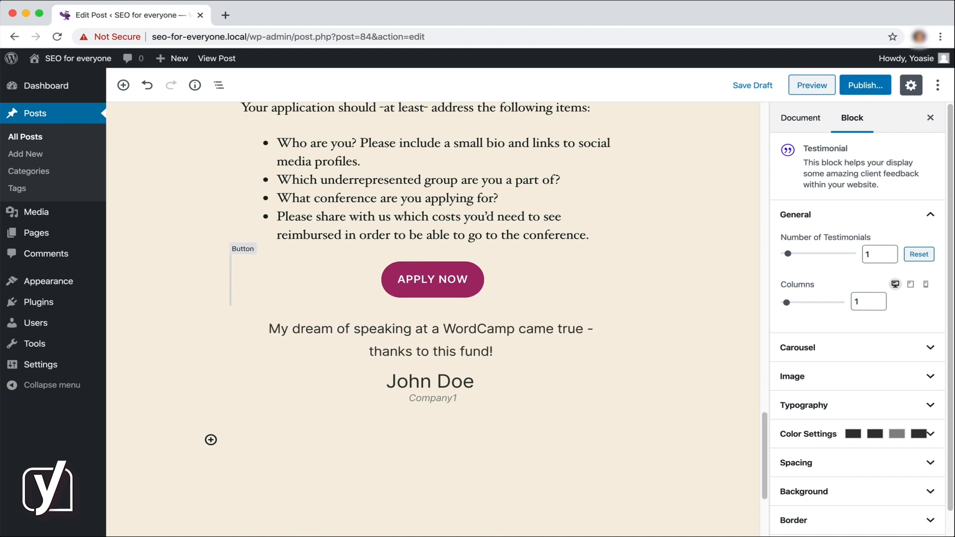
Step: Replace the testimonial's placeholder name with "WordCamp speaker" and its company with "Freelance"
left_click_drag(475, 383, 383, 387)
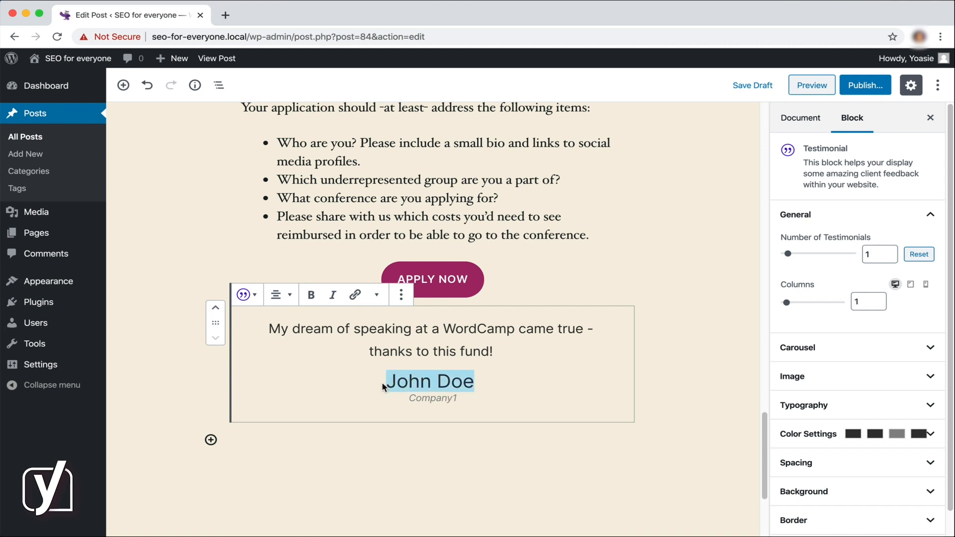
type("WordCamp speaker")
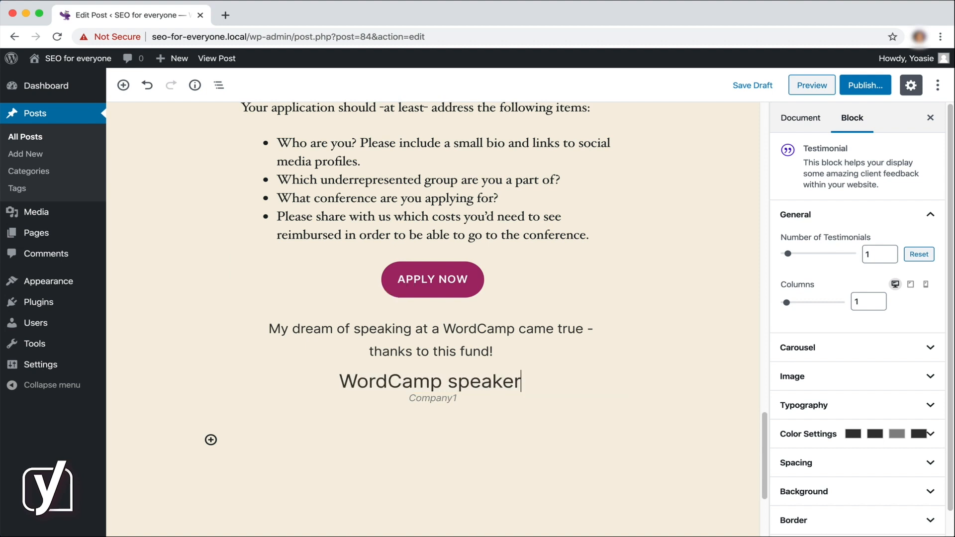
left_click_drag(457, 398, 403, 398)
type("Freelance")
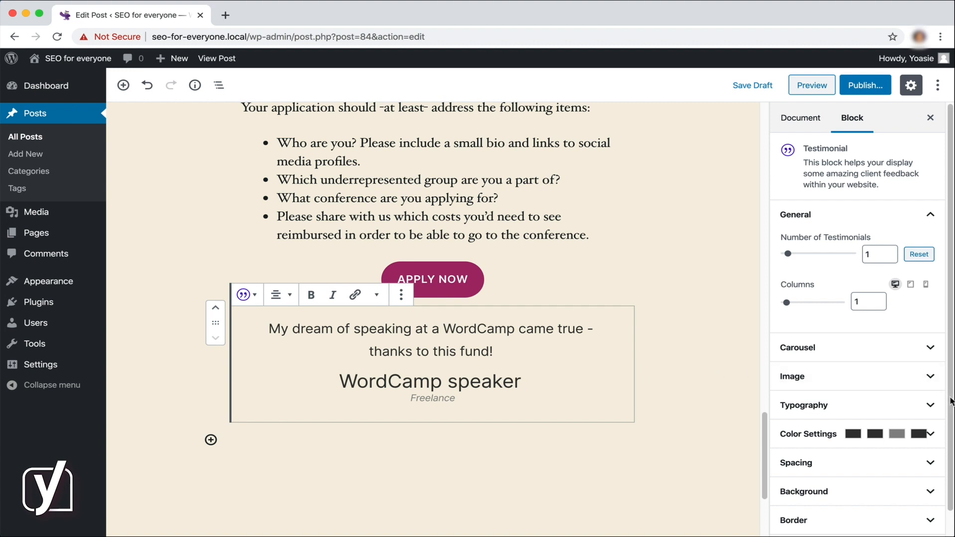
Step: Set the testimonial text's typography to a font size of 17 px and a font weight of 800
left_click(937, 405)
scroll(934, 428, "down", 1)
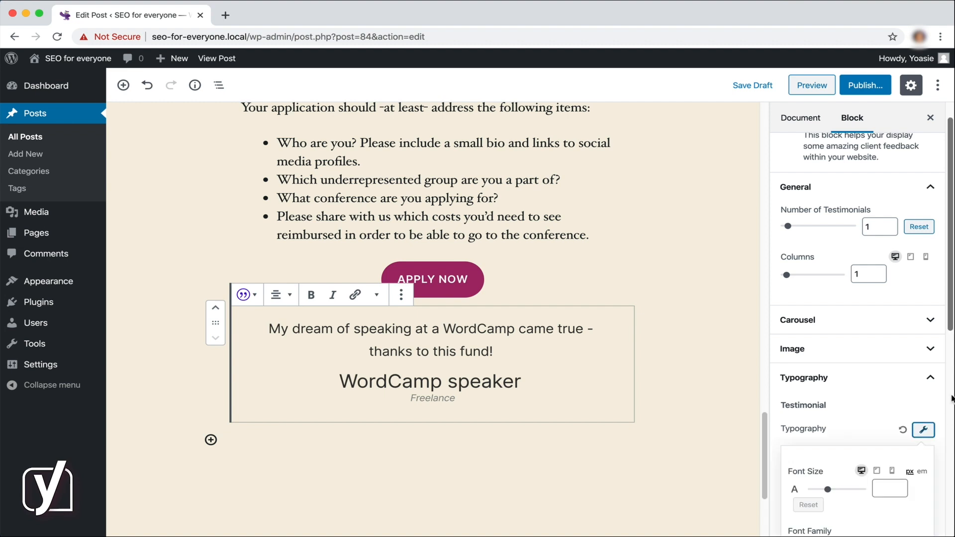
scroll(942, 398, "down", 5)
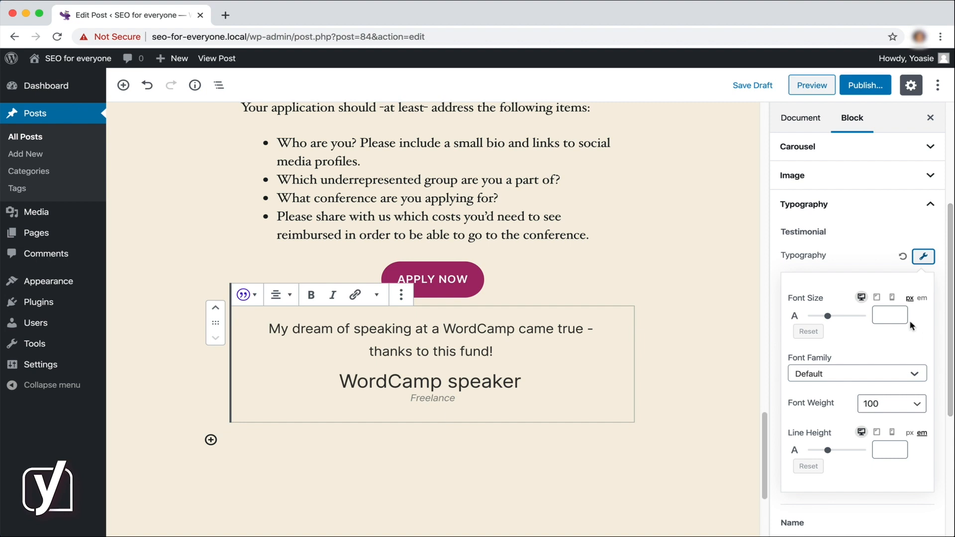
left_click(886, 316)
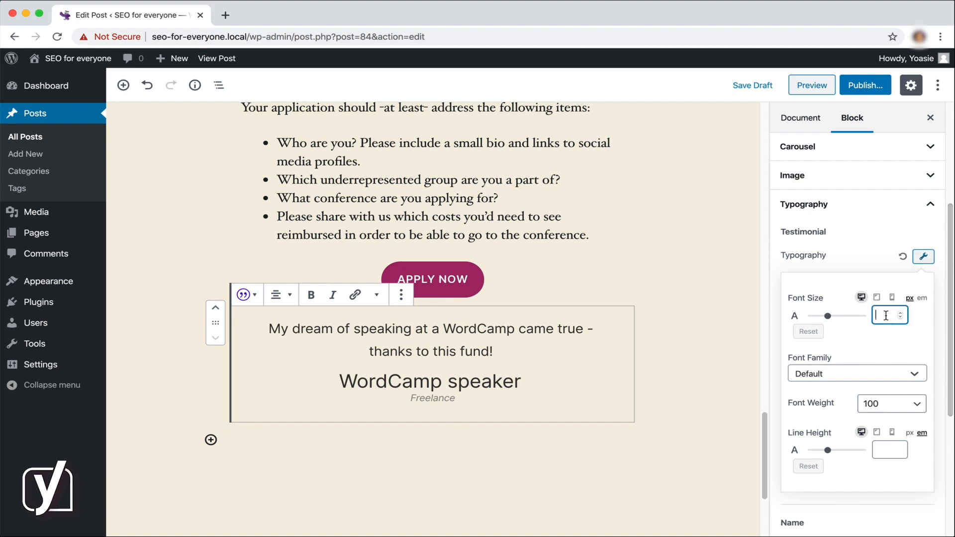
type("17")
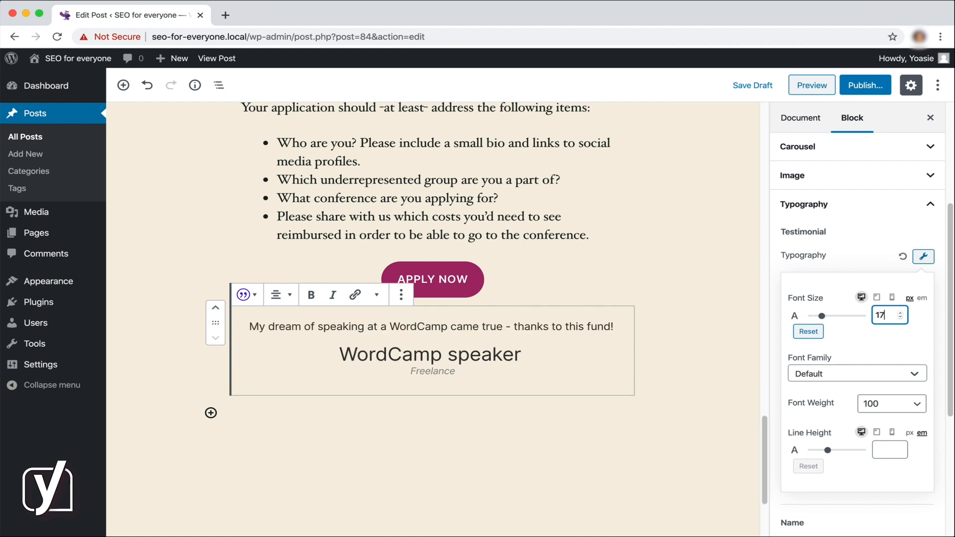
left_click(894, 401)
left_click(896, 485)
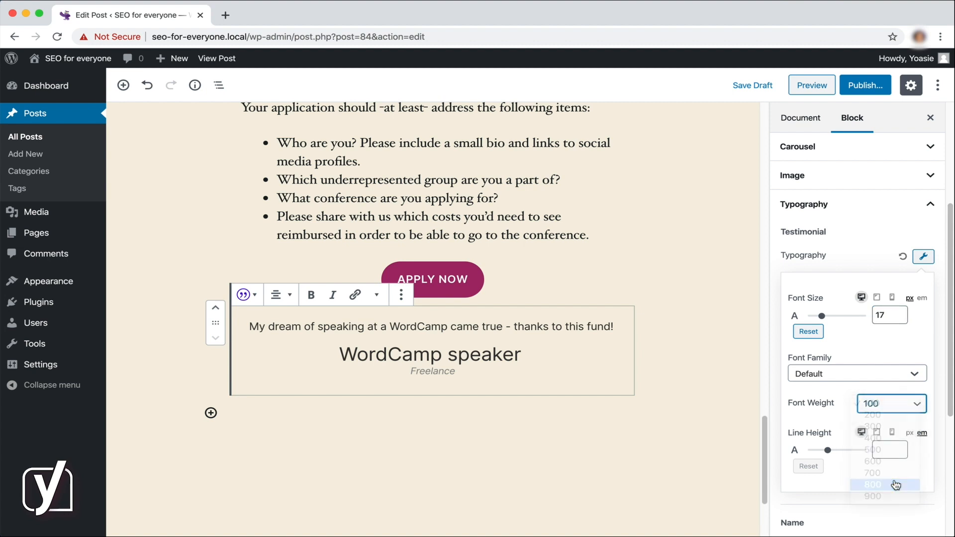
Step: Set the testimonial text's font weight to 400 and close its typography settings
left_click(897, 411)
left_click(895, 364)
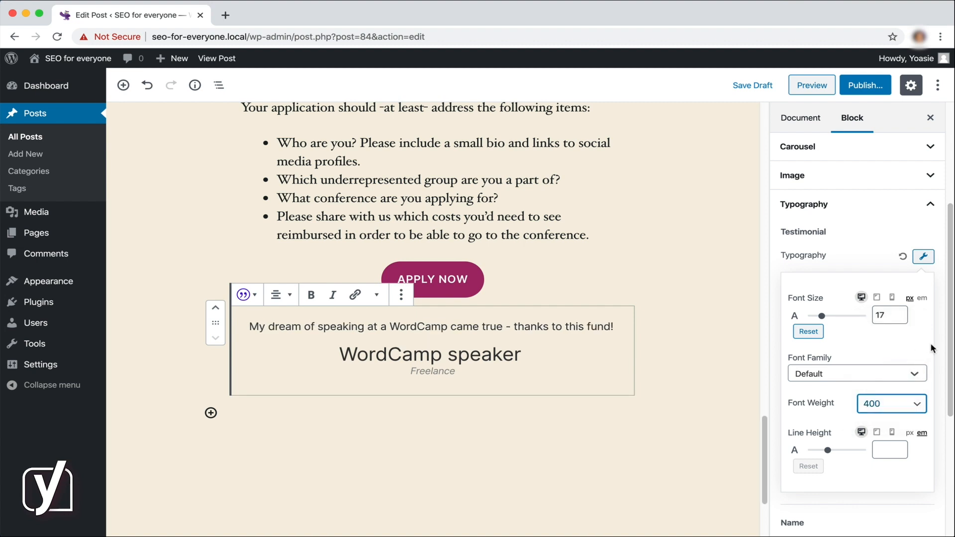
left_click(925, 258)
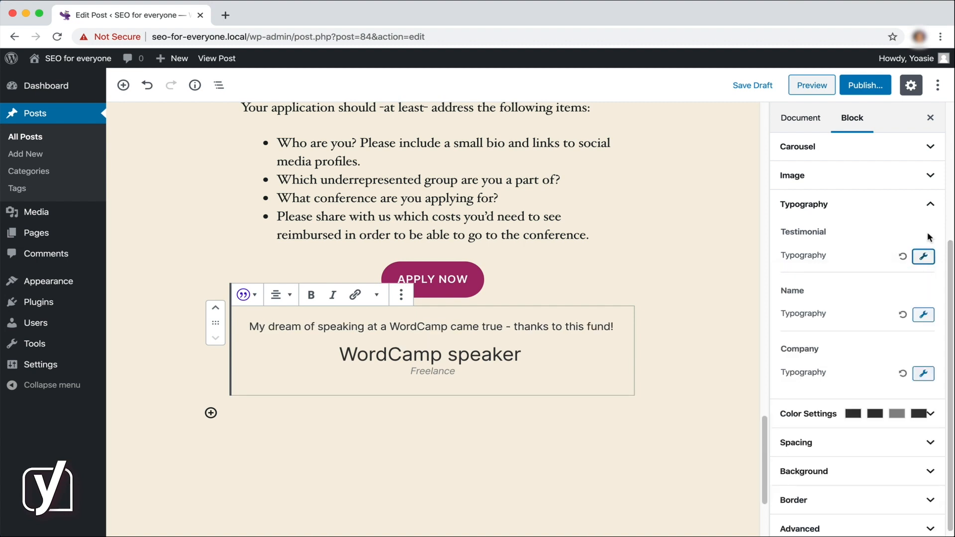
left_click(929, 205)
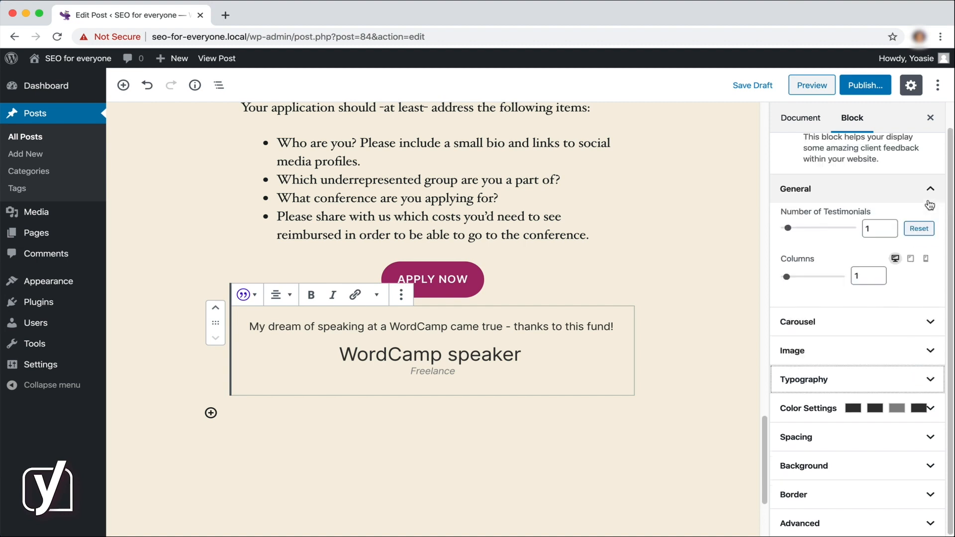
Step: Give the Testimonial block a colour background with the custom hex value #e0e6f5
left_click(918, 467)
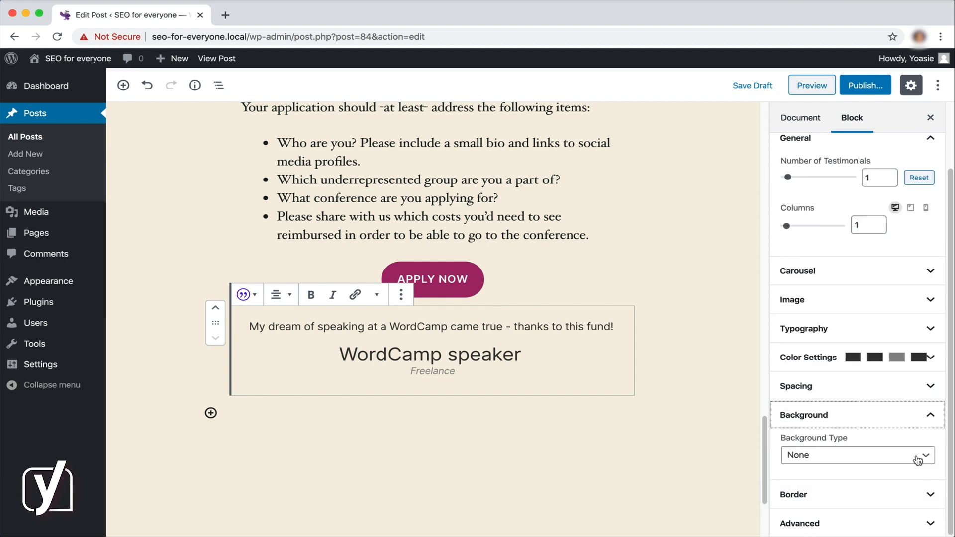
left_click(918, 460)
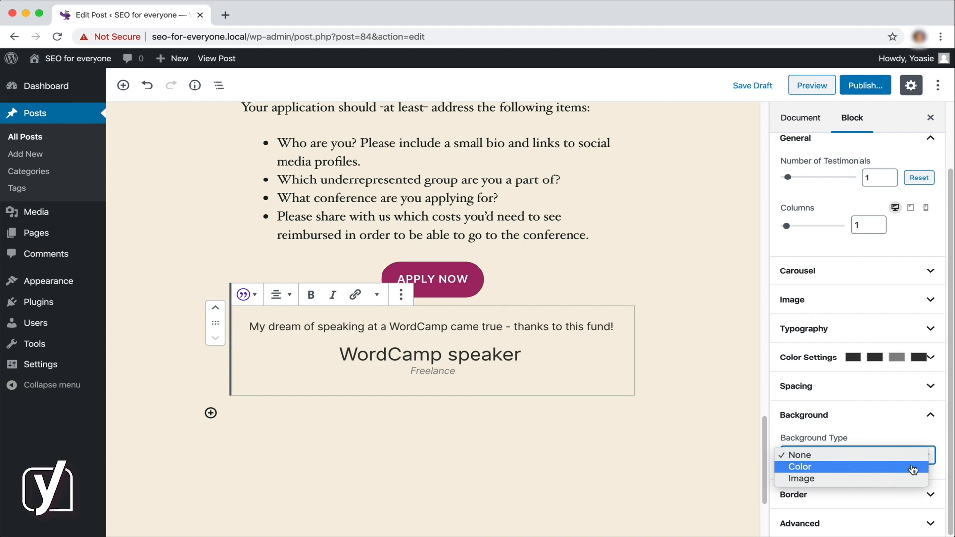
left_click(913, 468)
left_click(876, 462)
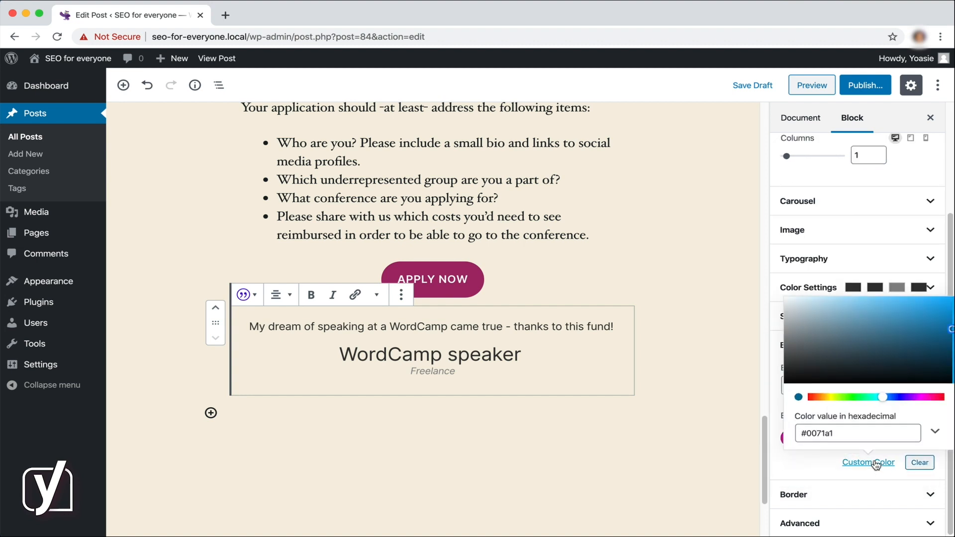
left_click_drag(846, 433, 799, 432)
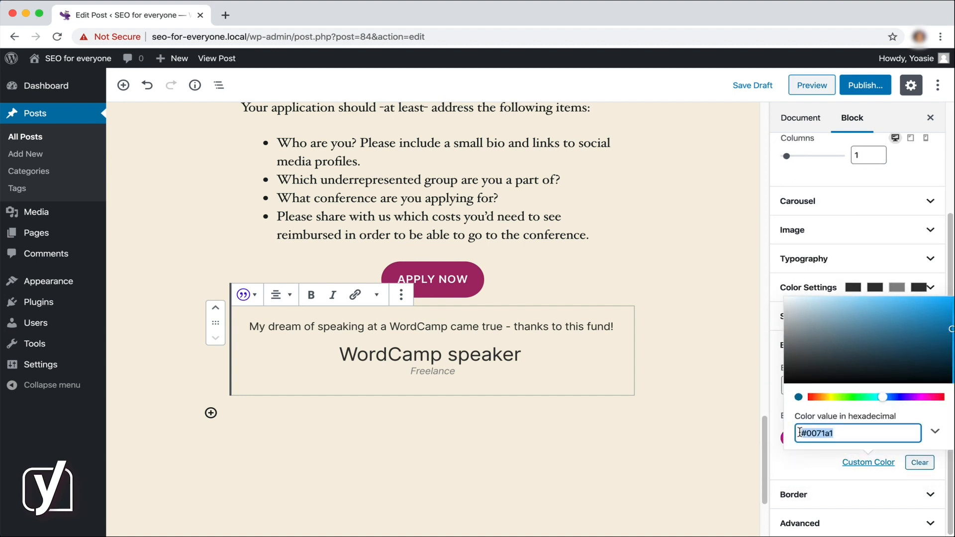
type("#e0e6f5")
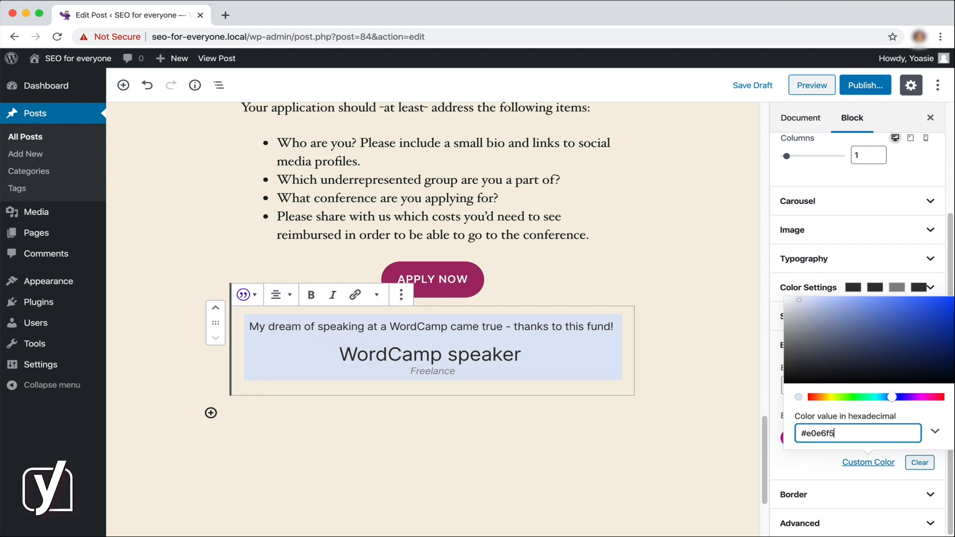
left_click(758, 389)
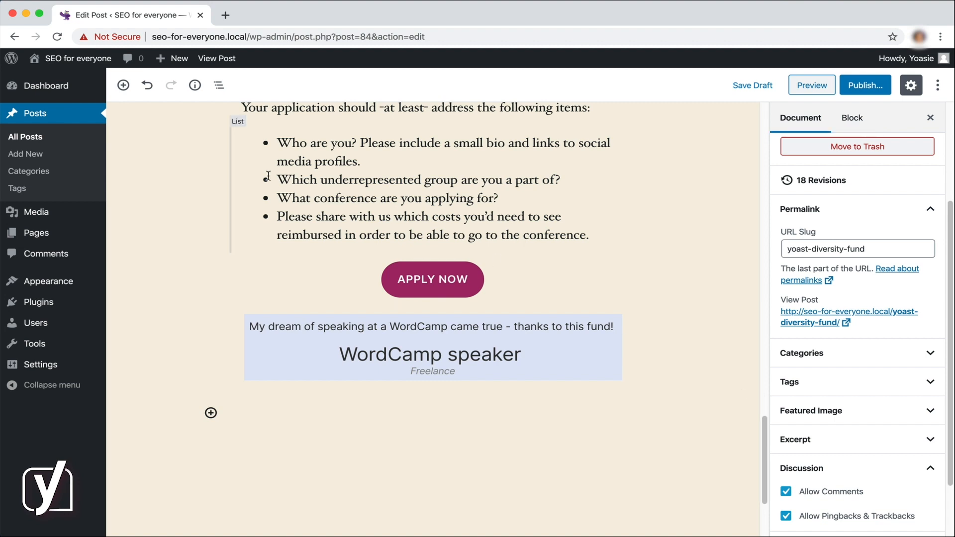
Step: Insert a Social Share block from Ultimate Addons Blocks below the testimonial and set its number of social icons to 3
left_click(124, 91)
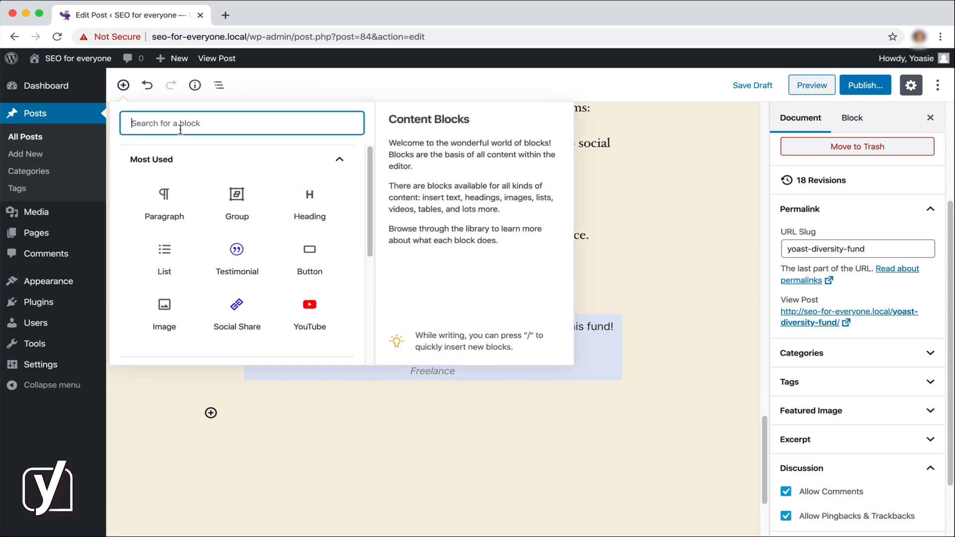
left_click(231, 167)
left_click(342, 332)
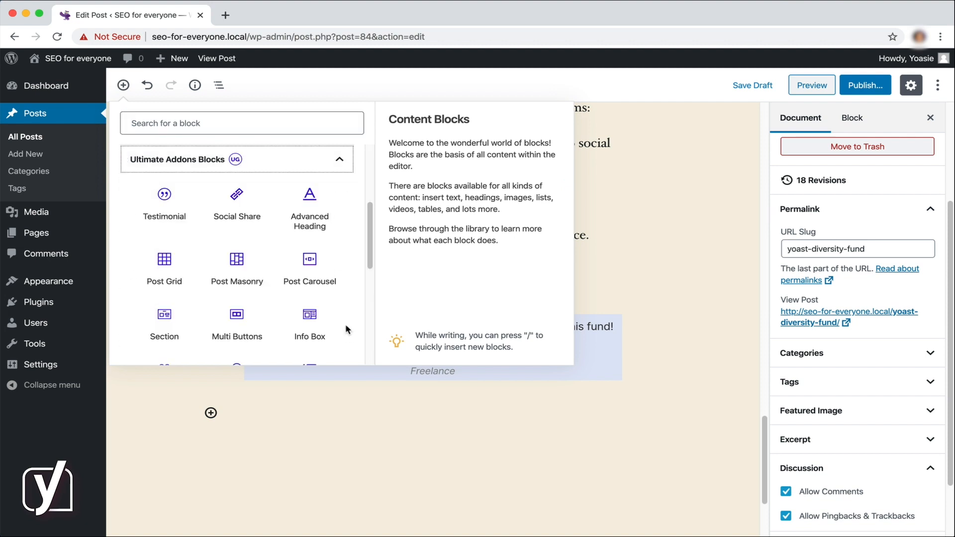
left_click(244, 225)
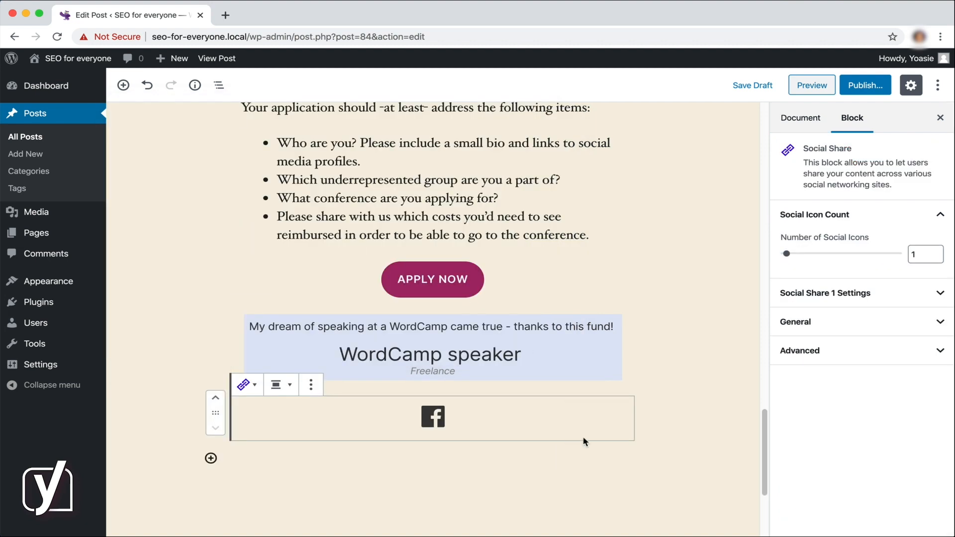
left_click(912, 255)
type("3")
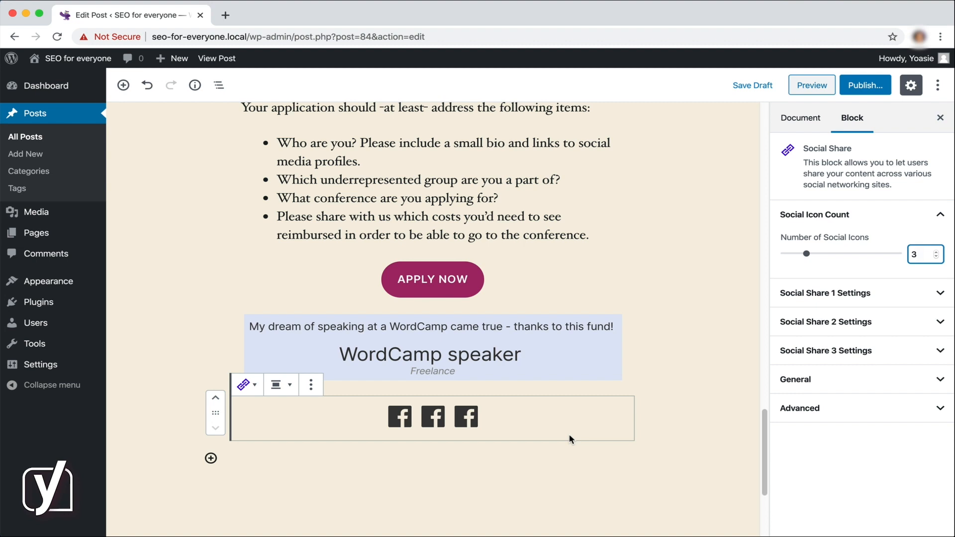
Step: Set the second social share item's type to Twitter and replace its icon with the square Twitter icon
left_click(939, 323)
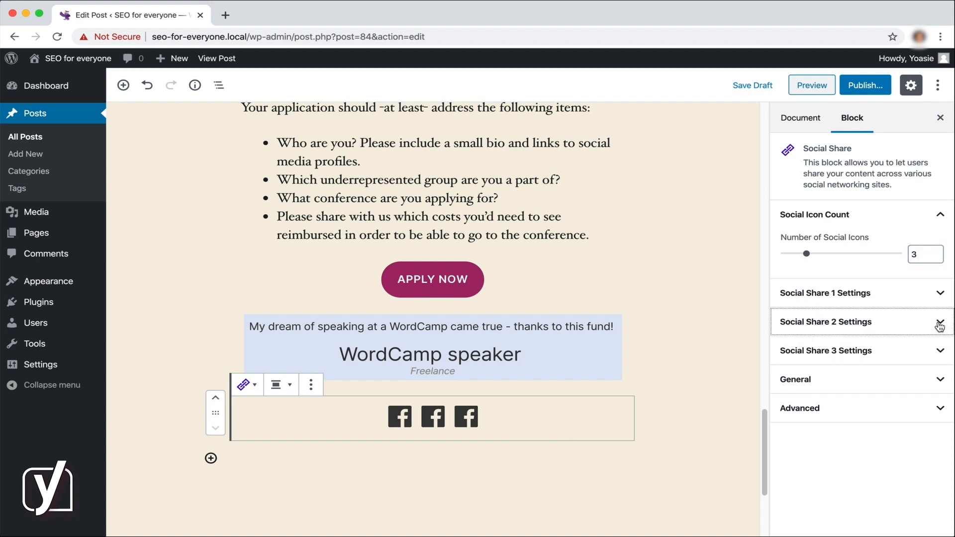
left_click_drag(950, 348, 950, 376)
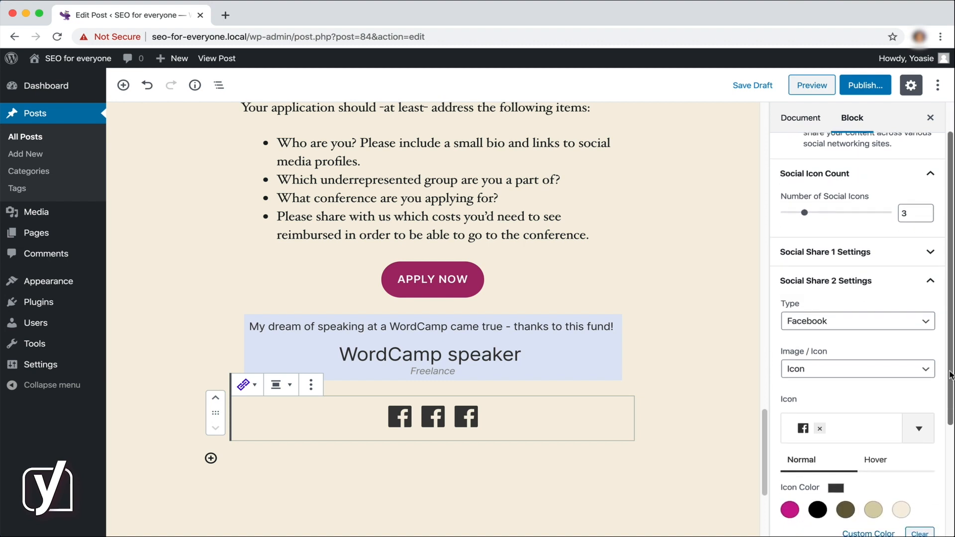
left_click(863, 321)
left_click(861, 333)
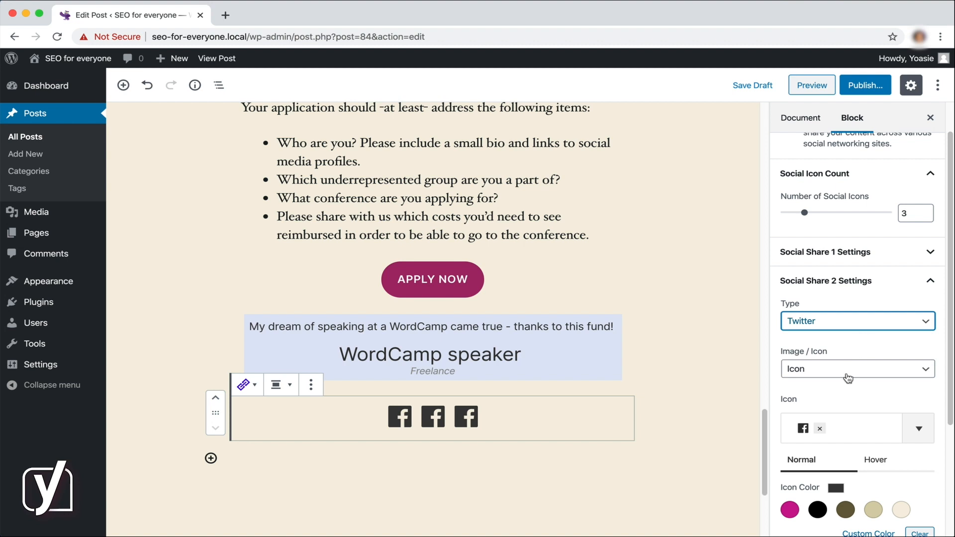
left_click(843, 435)
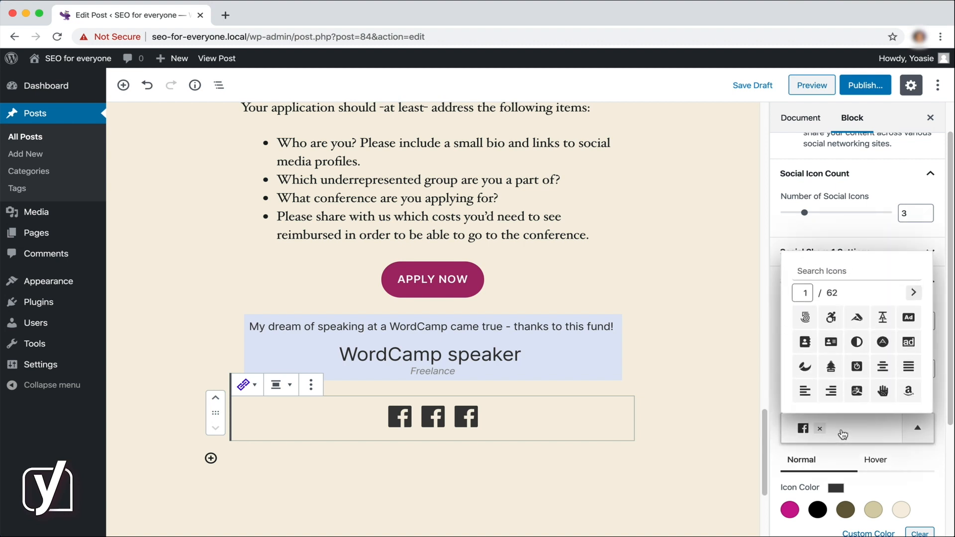
type("twitt")
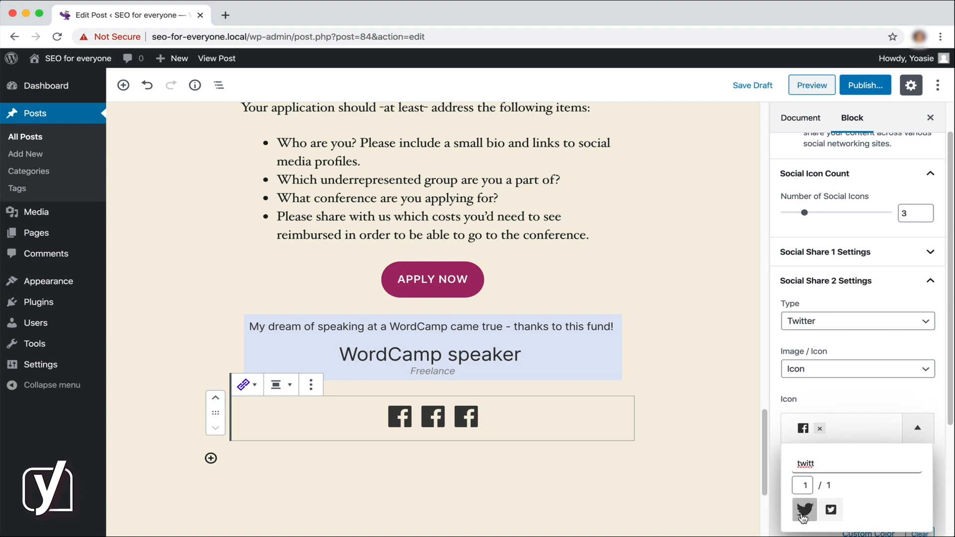
left_click(831, 510)
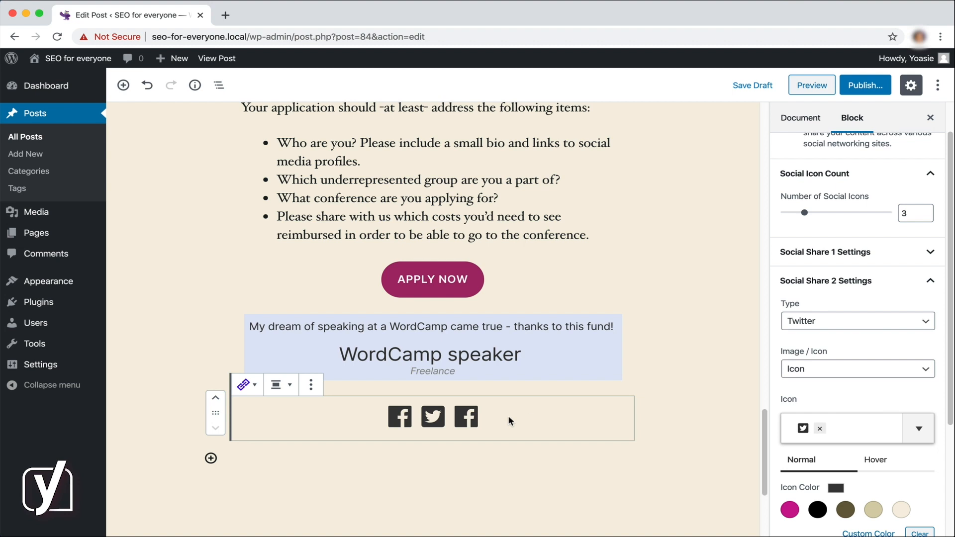
left_click(471, 423)
left_click(930, 282)
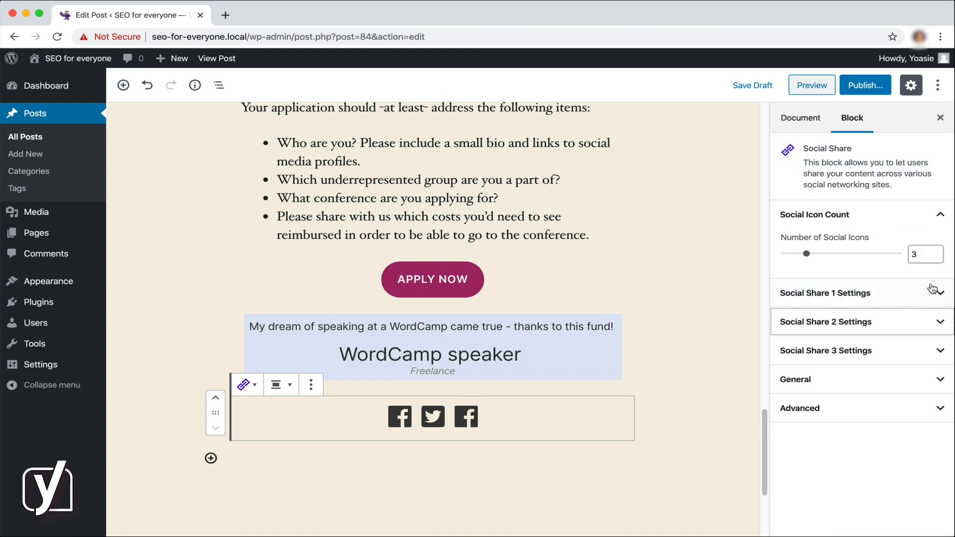
Step: Set the third social share item's type to LinkedIn, replace its icon with the square LinkedIn icon, and deselect the block
left_click(885, 358)
left_click(860, 394)
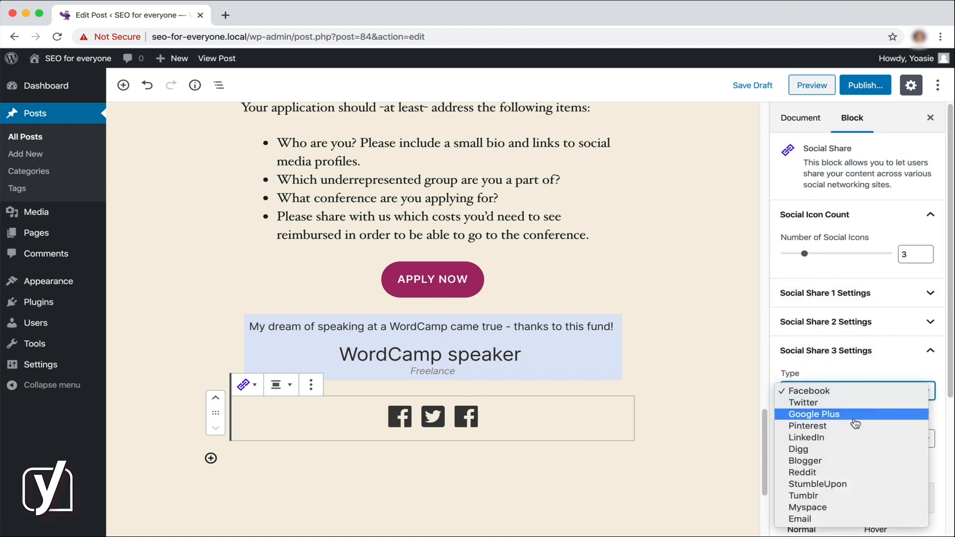
left_click(863, 443)
left_click(858, 497)
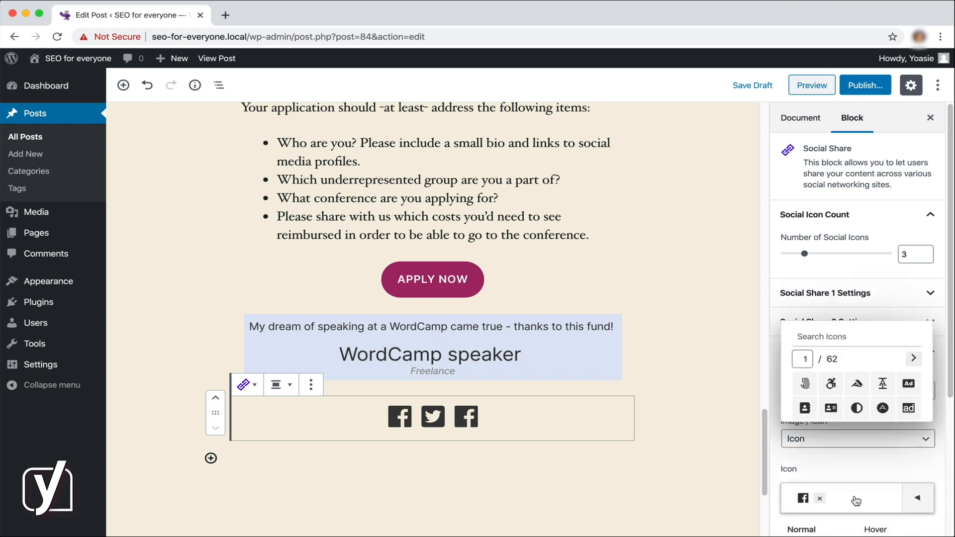
type("linke")
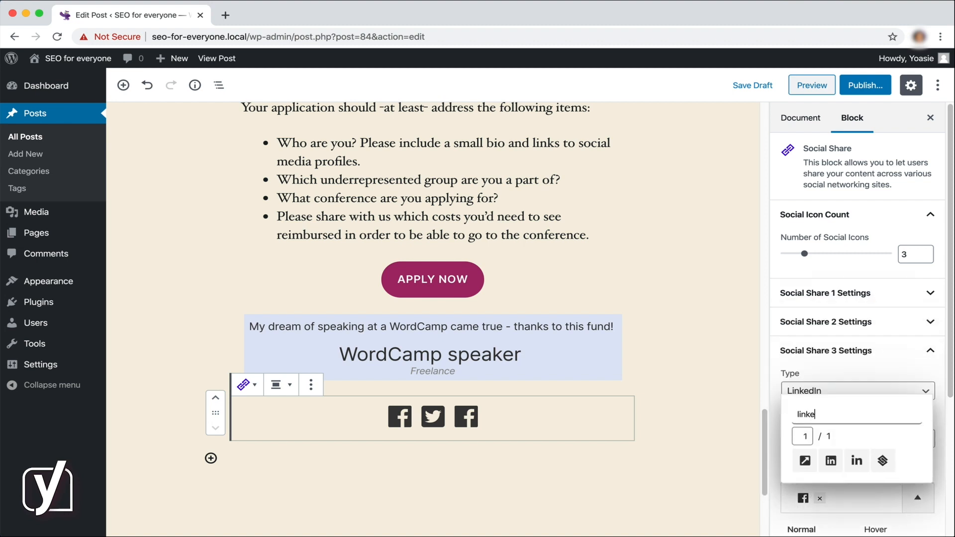
left_click(831, 462)
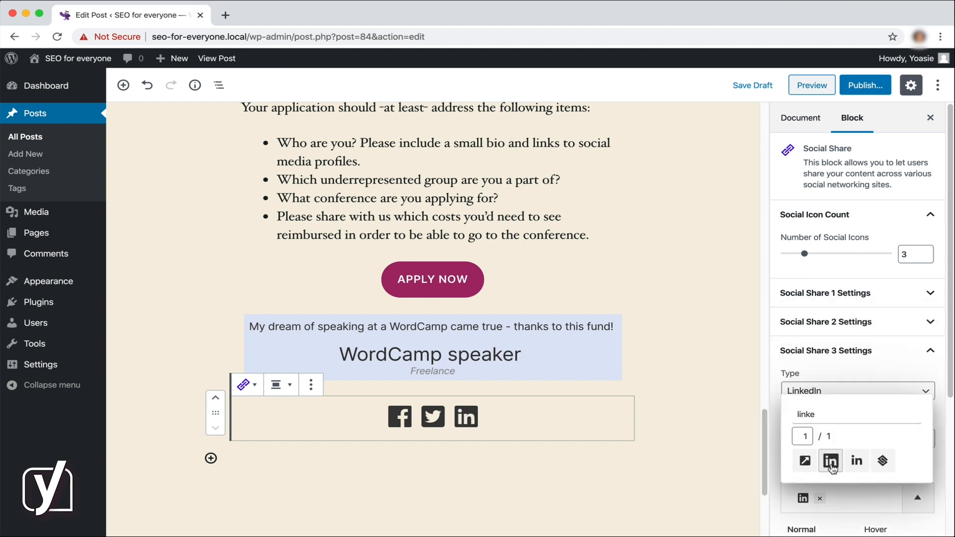
left_click(686, 422)
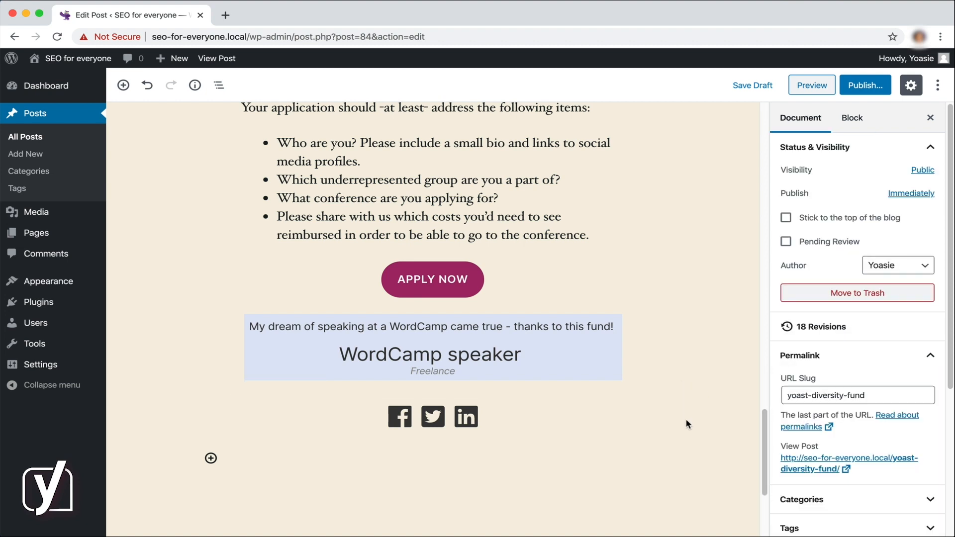
scroll(686, 421, "down", 1)
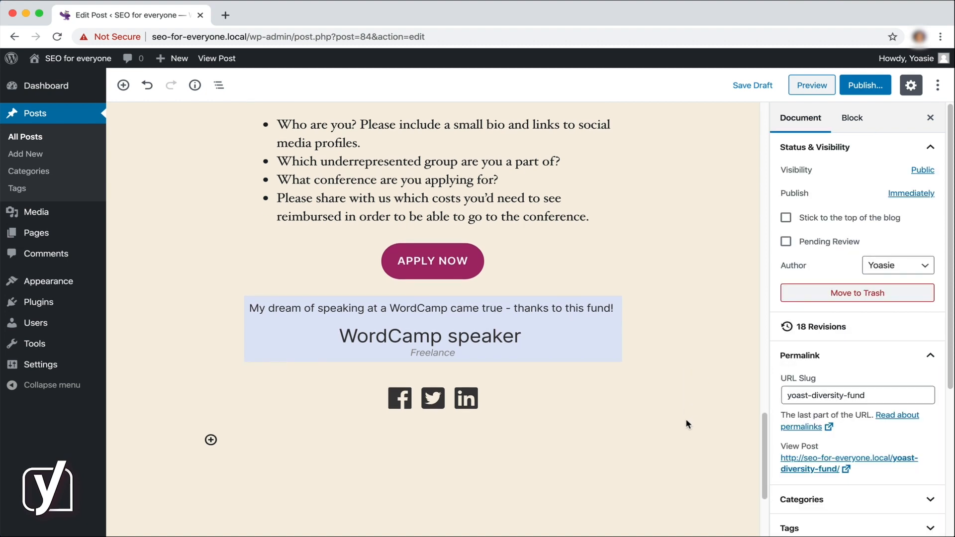